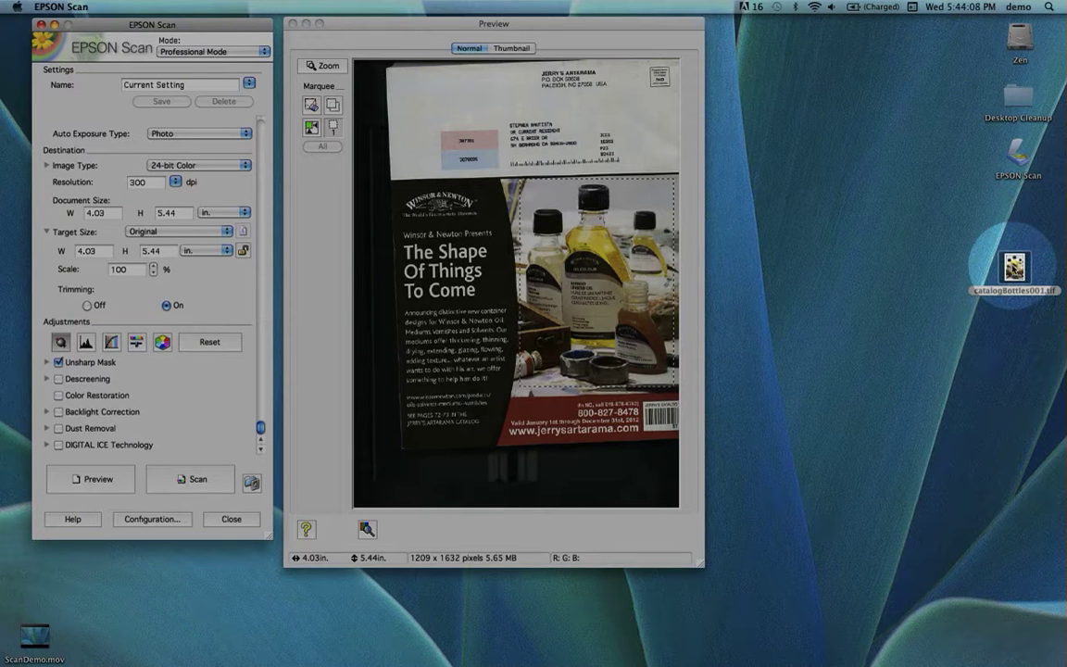
Open catalogBottles001.tif from the desktop in Preview
double_click(1015, 266)
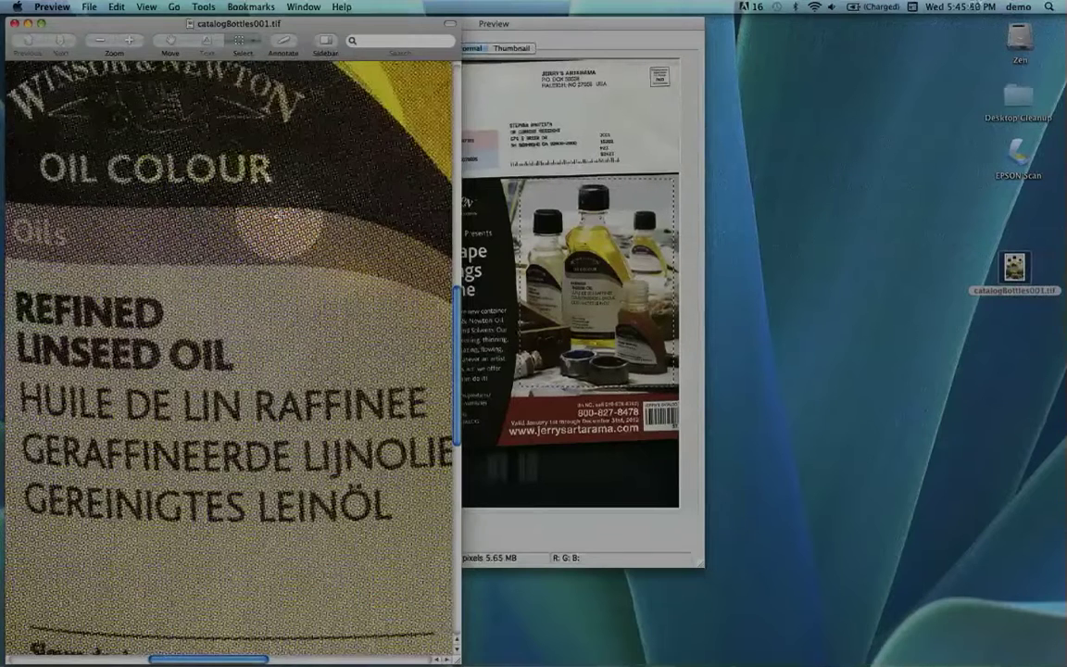
Close the catalogBottles001.tif Preview window after checking the linseed oil label's halftone dots
key("super+w")
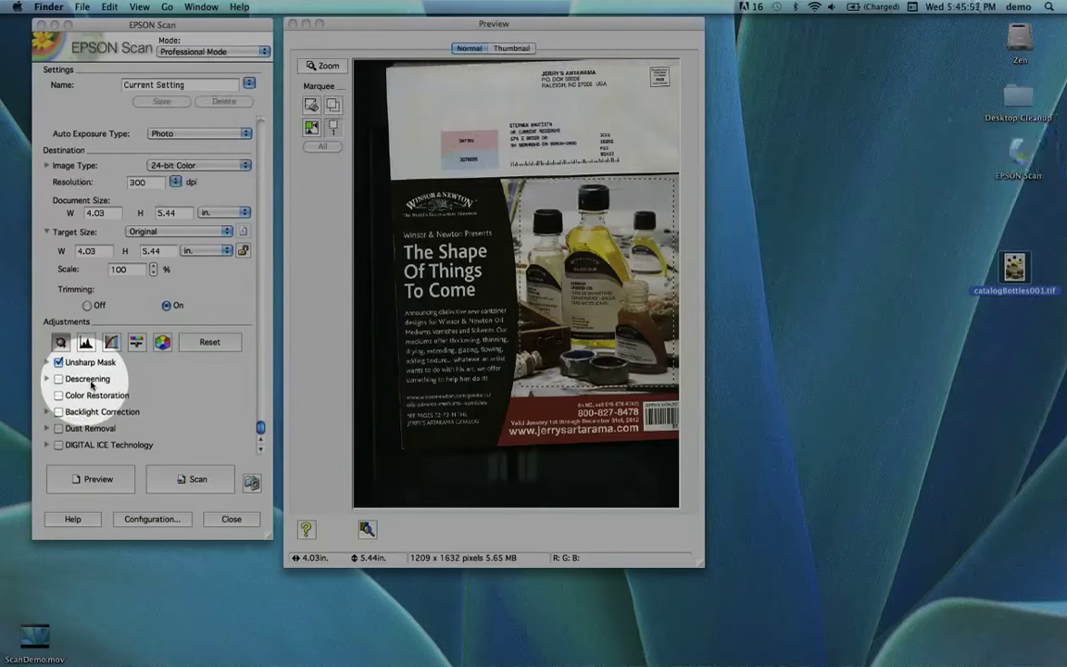
Enable Descreening in EPSON Scan and expand it to show the Screen Ruling option
left_click(59, 381)
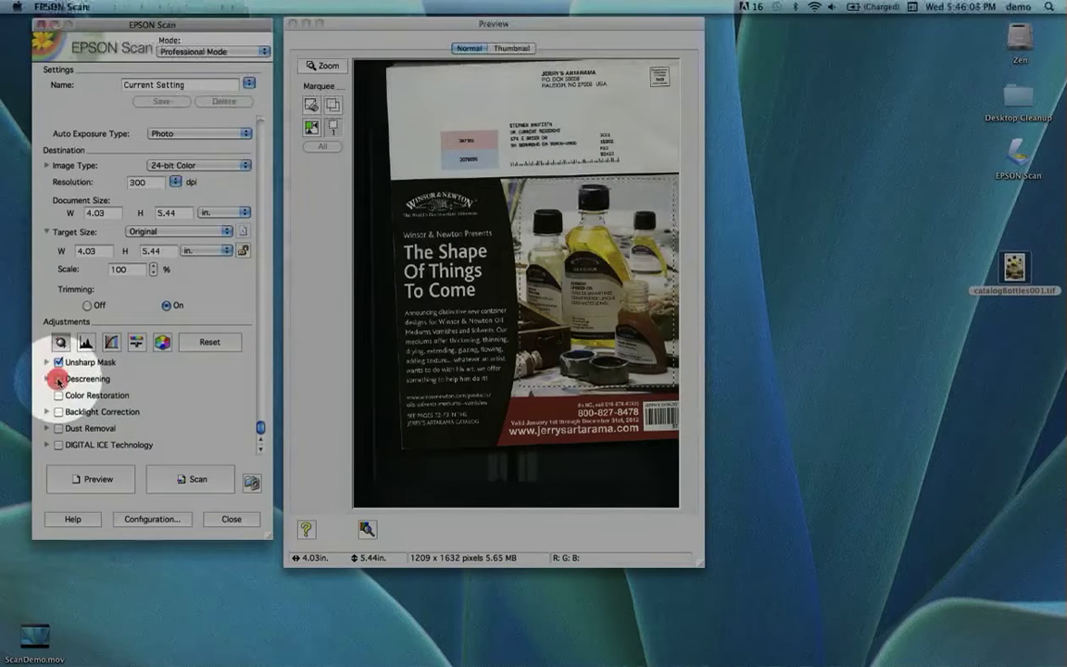
left_click(58, 380)
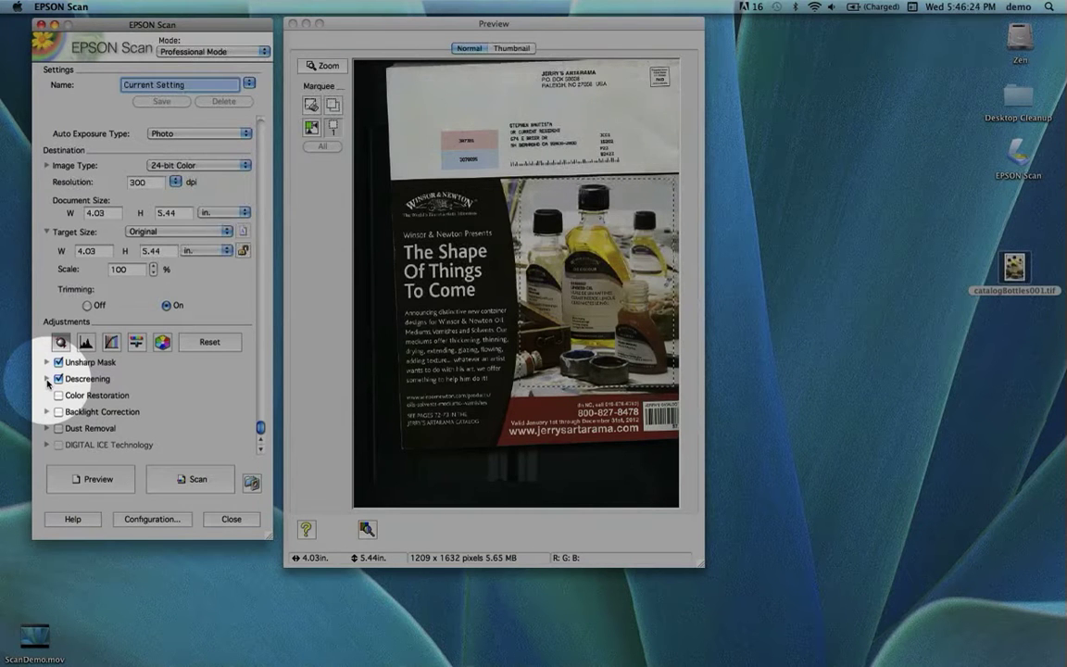
left_click(47, 380)
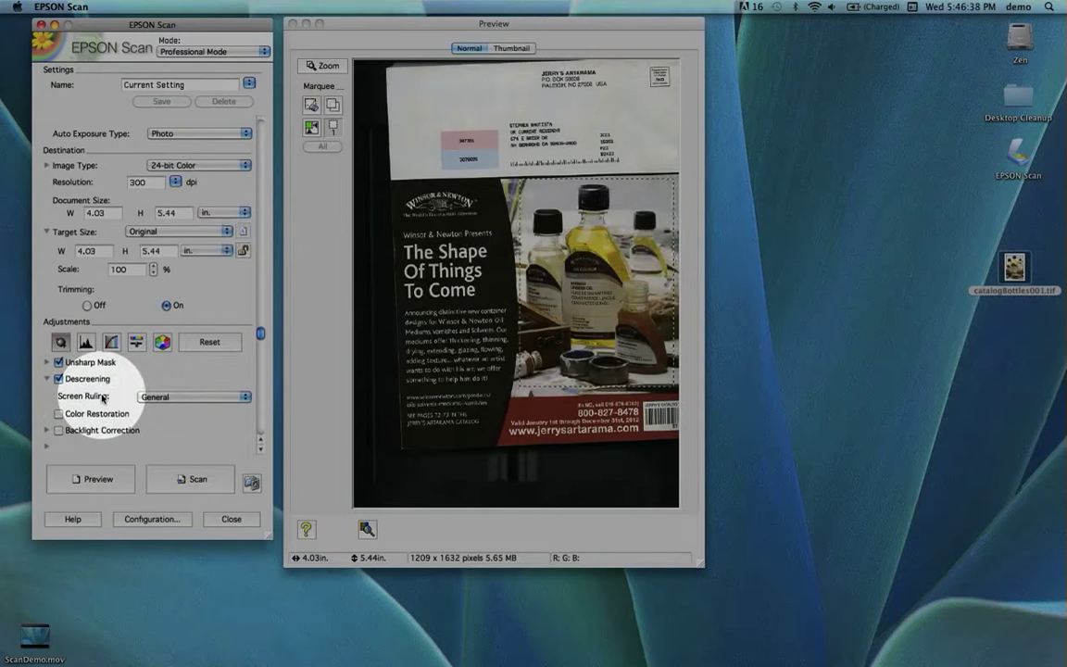
Choose Magazine (133 lpi) as the descreening Screen Ruling
left_click(184, 398)
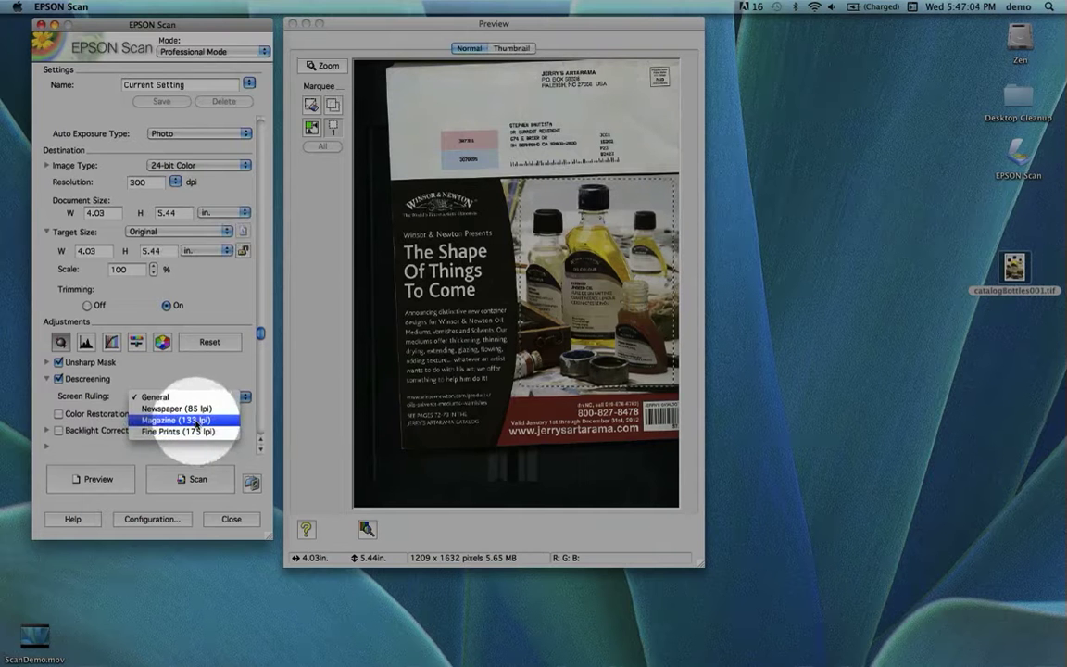
left_click(196, 423)
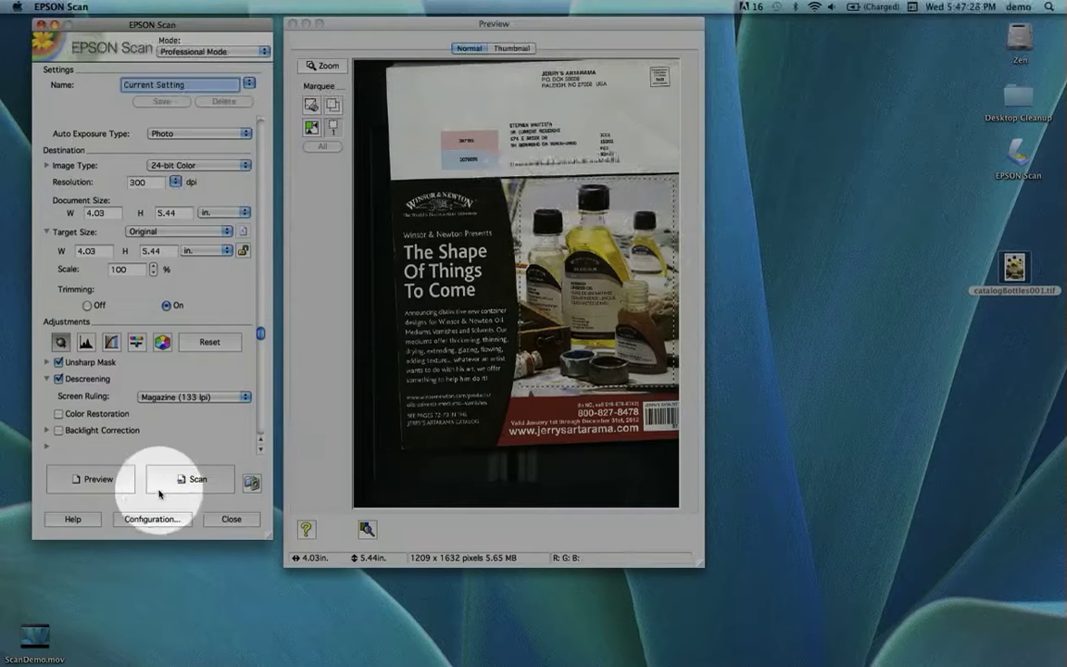
Rescan the page with Start Number 002 to save catalogBottles002.tif
left_click(198, 480)
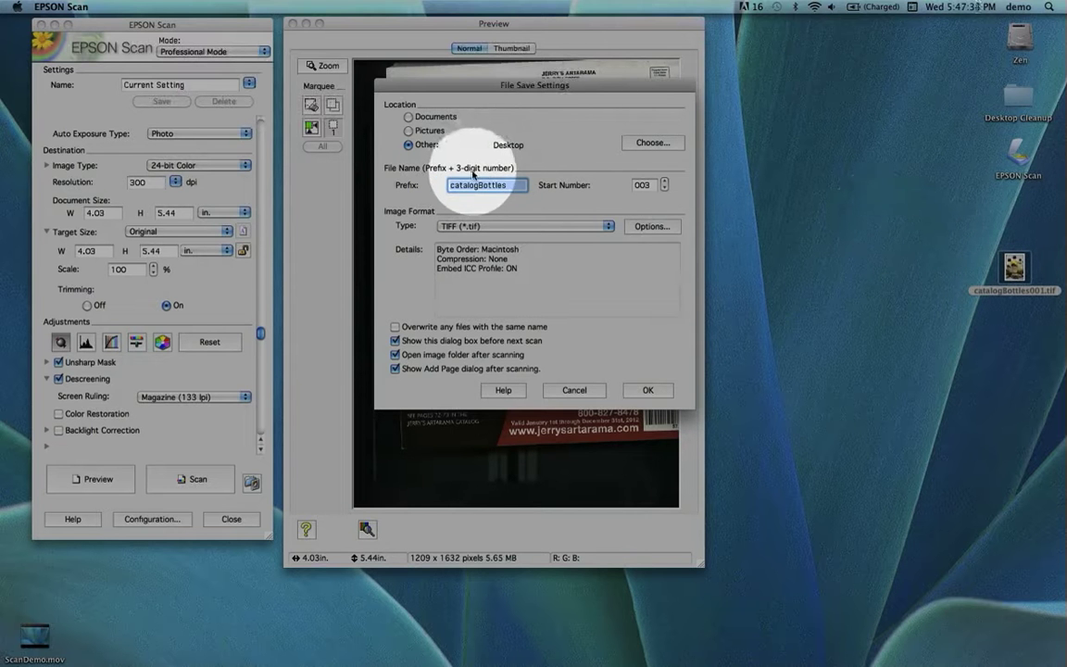
left_click(666, 189)
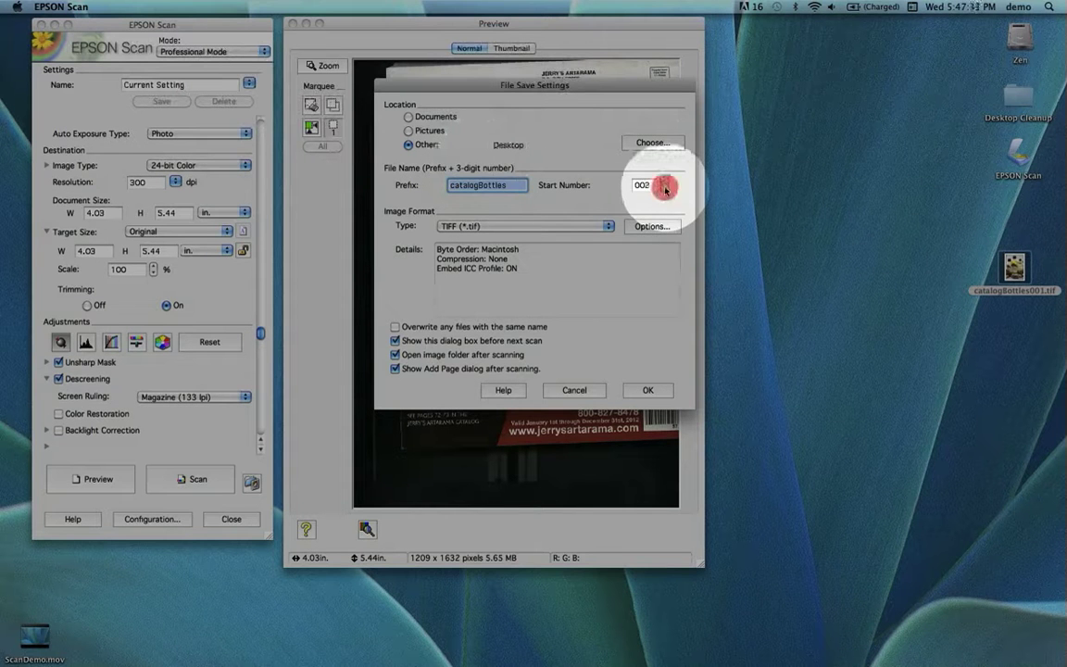
left_click(662, 393)
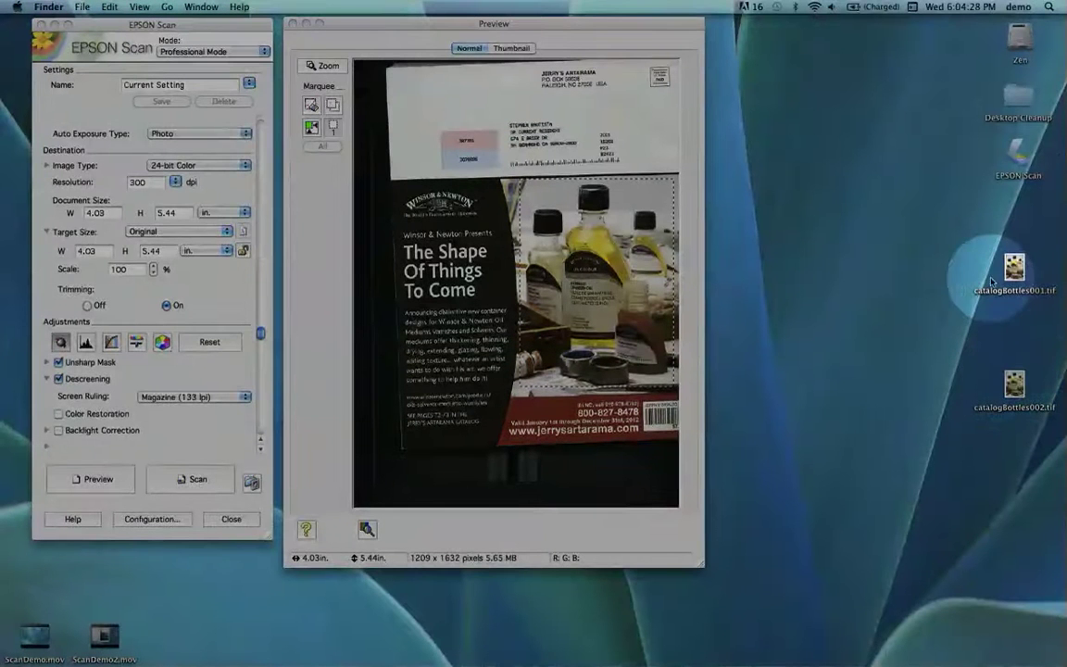
Select both catalogBottles tif files and drop them on Photoshop in the Dock
left_click(986, 270)
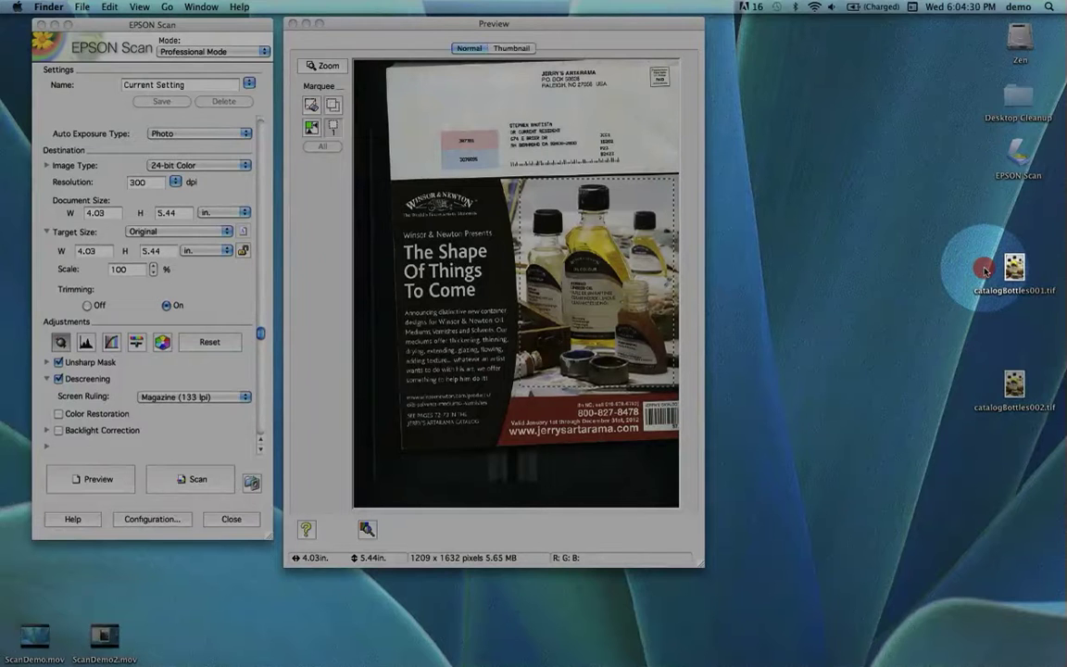
left_click_drag(986, 270, 1034, 391)
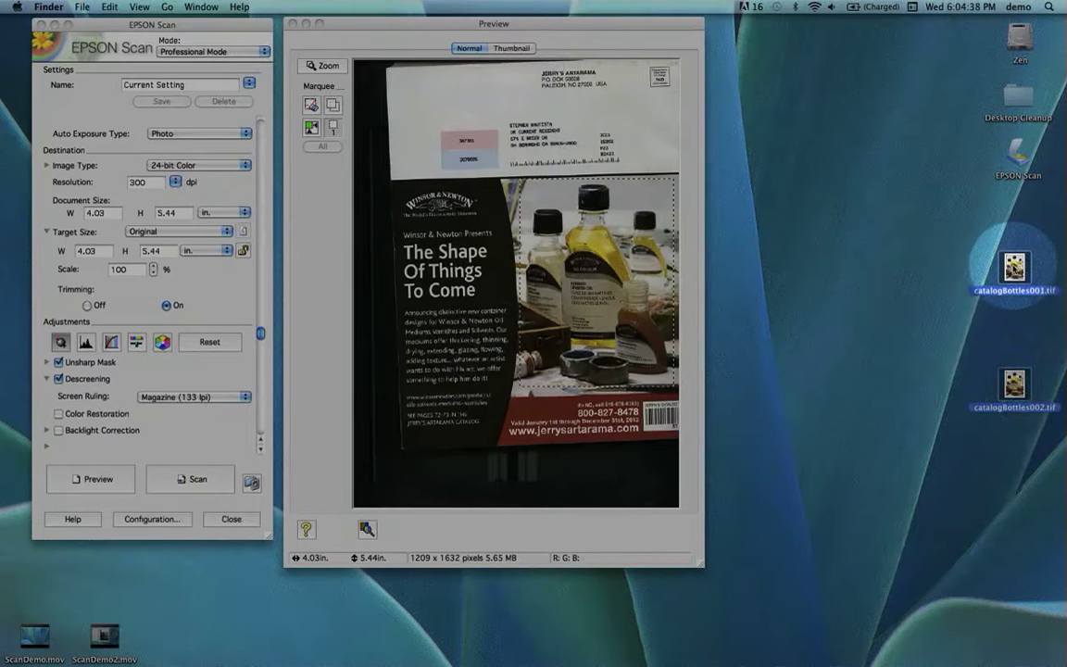
left_click_drag(1015, 266, 802, 188)
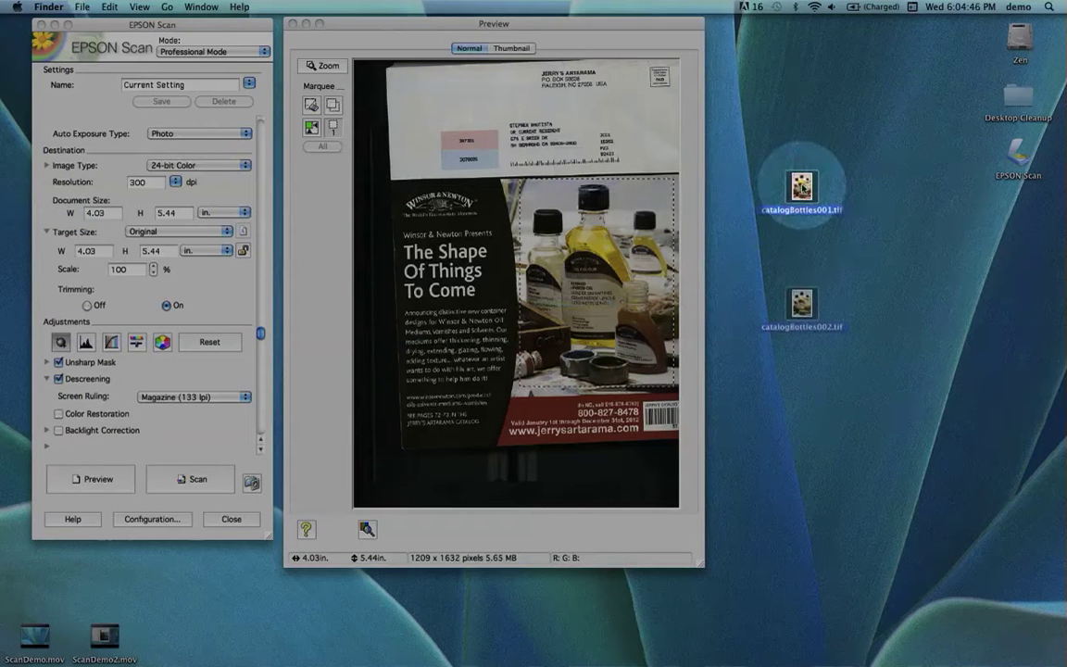
left_click_drag(802, 190, 19, 103)
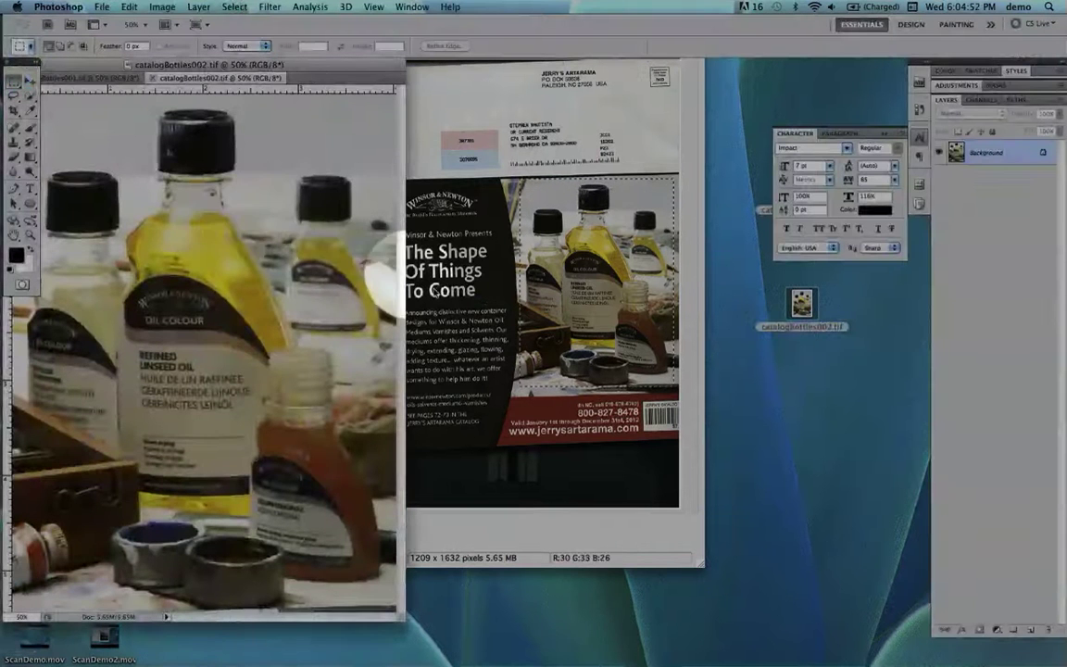
Move the second scan's window aside and switch between the catalogBottles001 and 002 tabs
left_click_drag(287, 65, 374, 65)
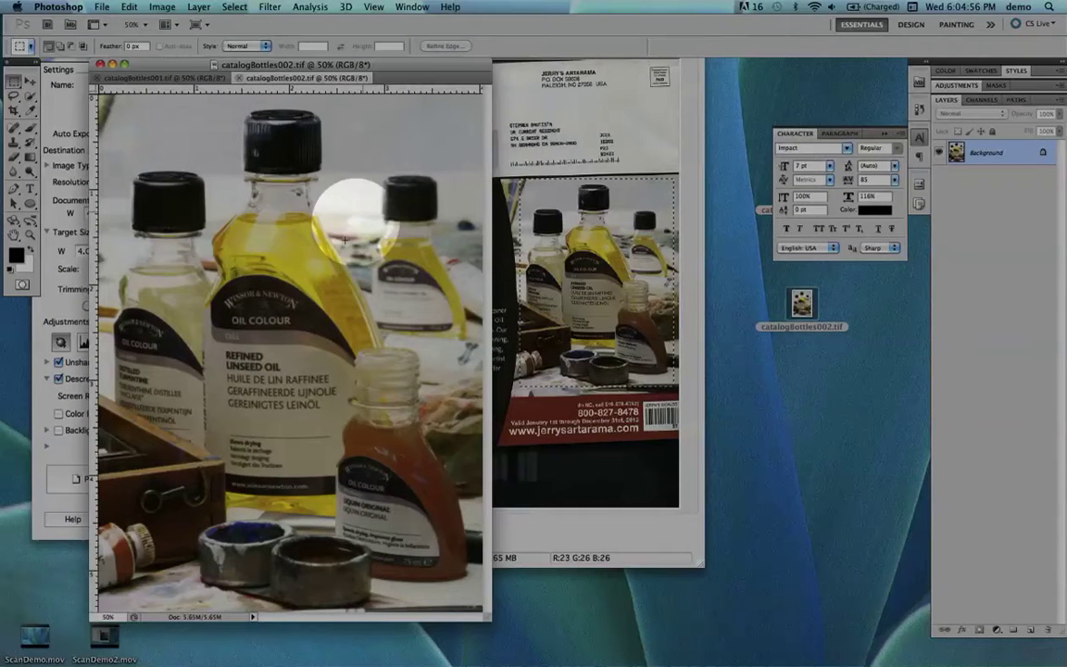
left_click(171, 79)
left_click(305, 79)
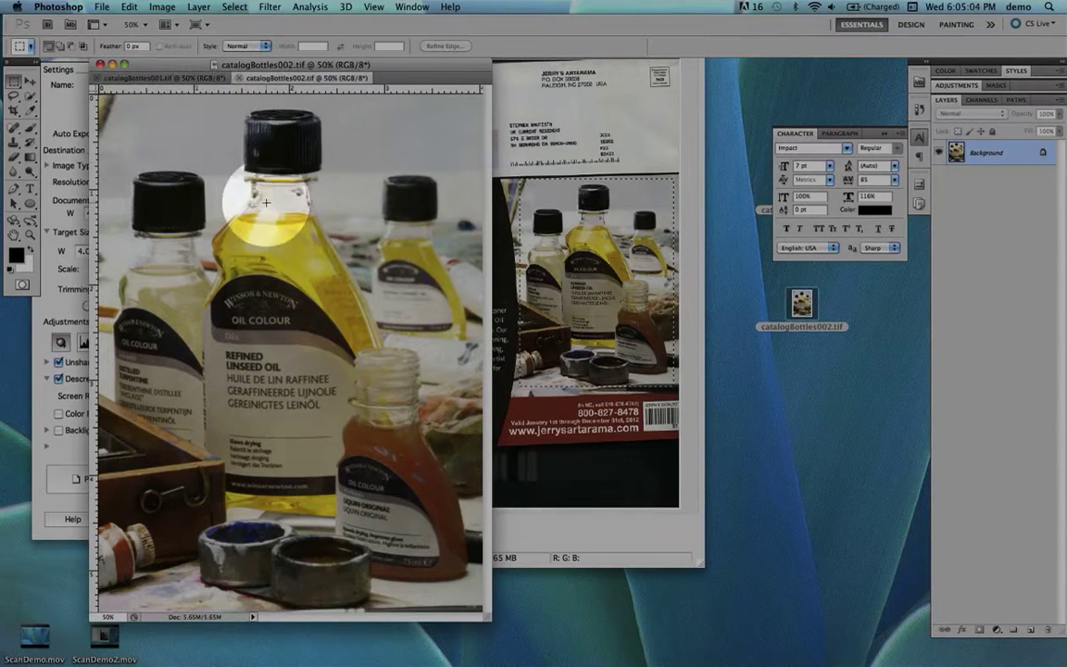
left_click(140, 79)
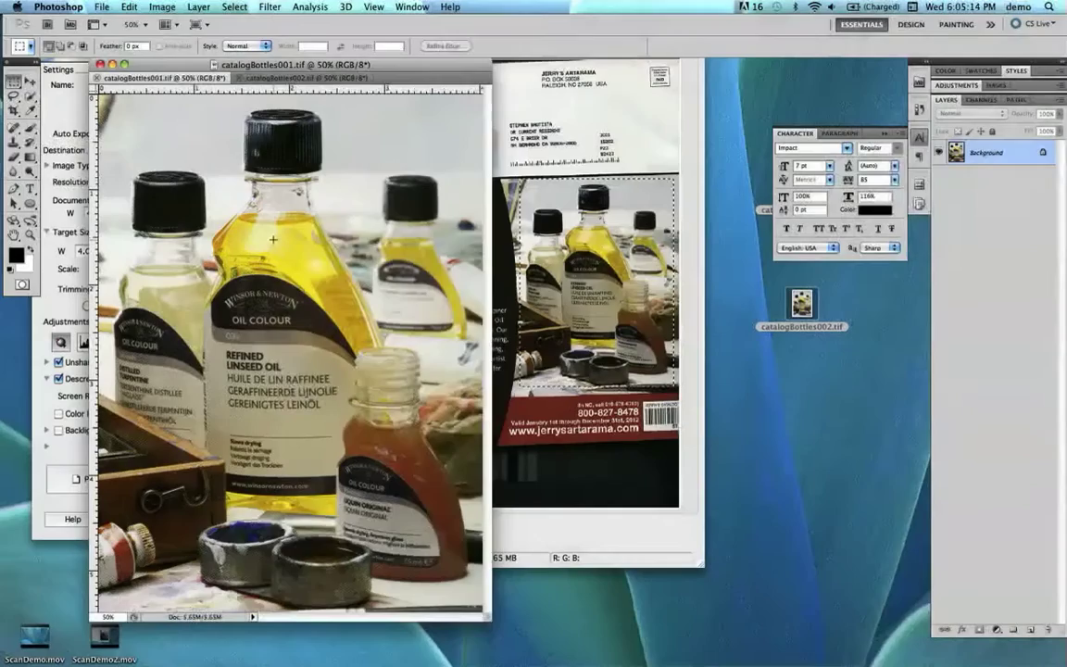
Zoom catalogBottles001.tif to 200% on the yellow linseed oil bottle
left_click(273, 239)
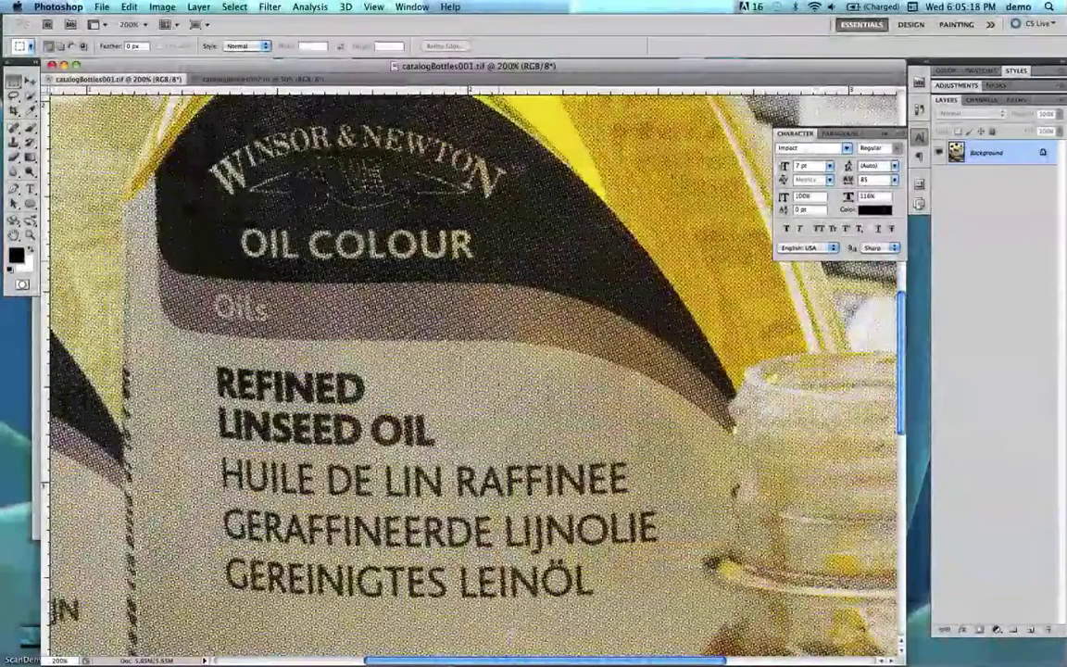
scroll(472, 370, "up", 10)
scroll(472, 370, "up", 10)
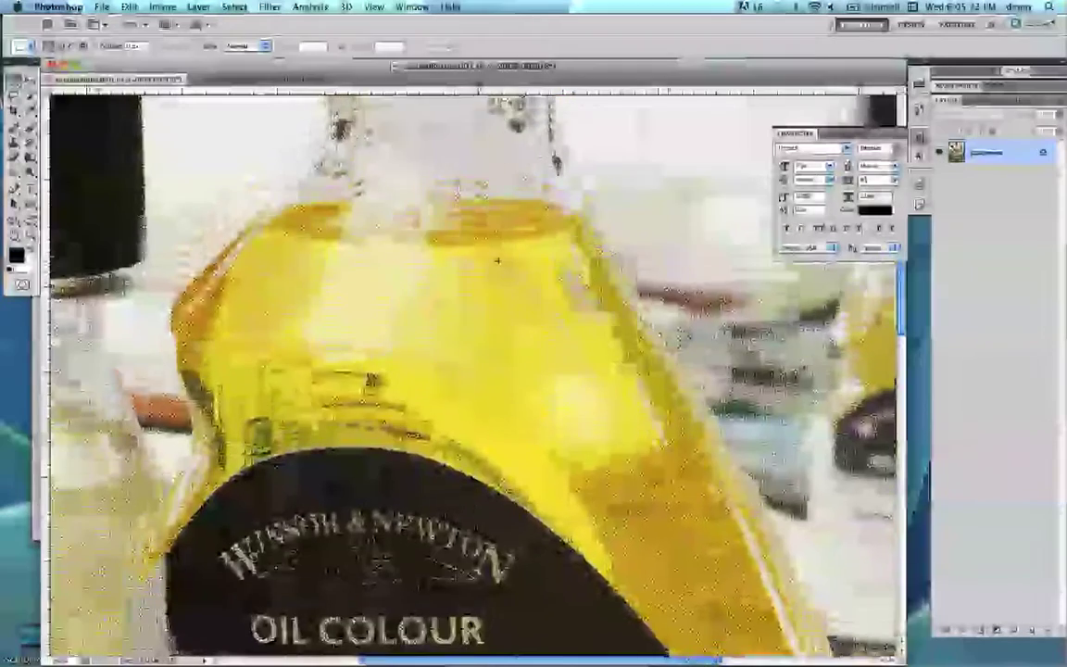
scroll(498, 262, "up", 3)
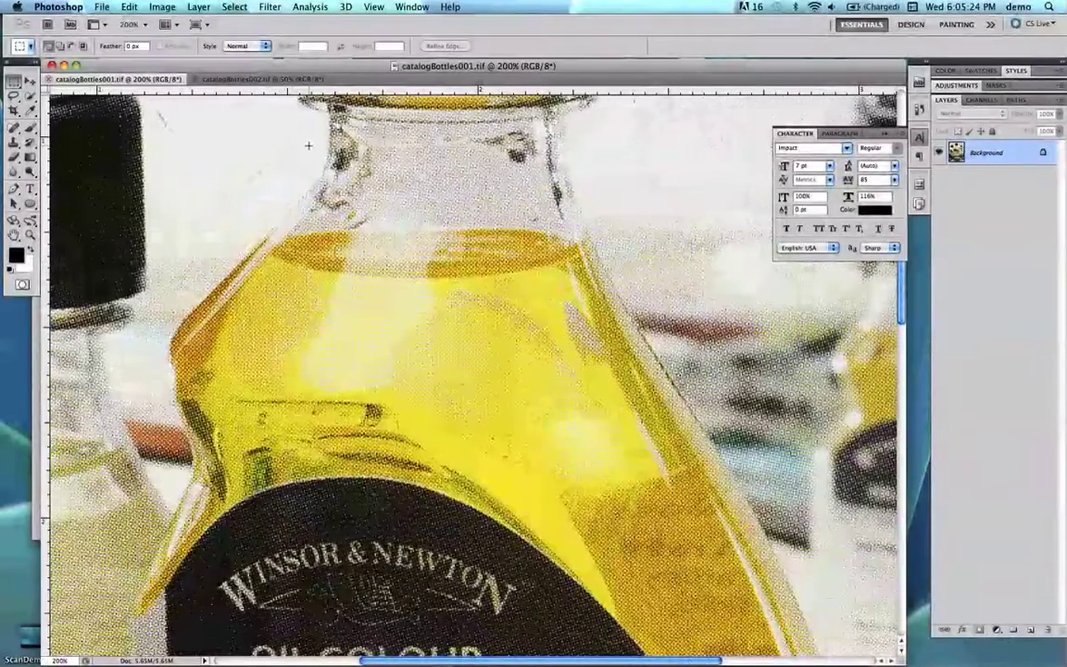
left_click(250, 79)
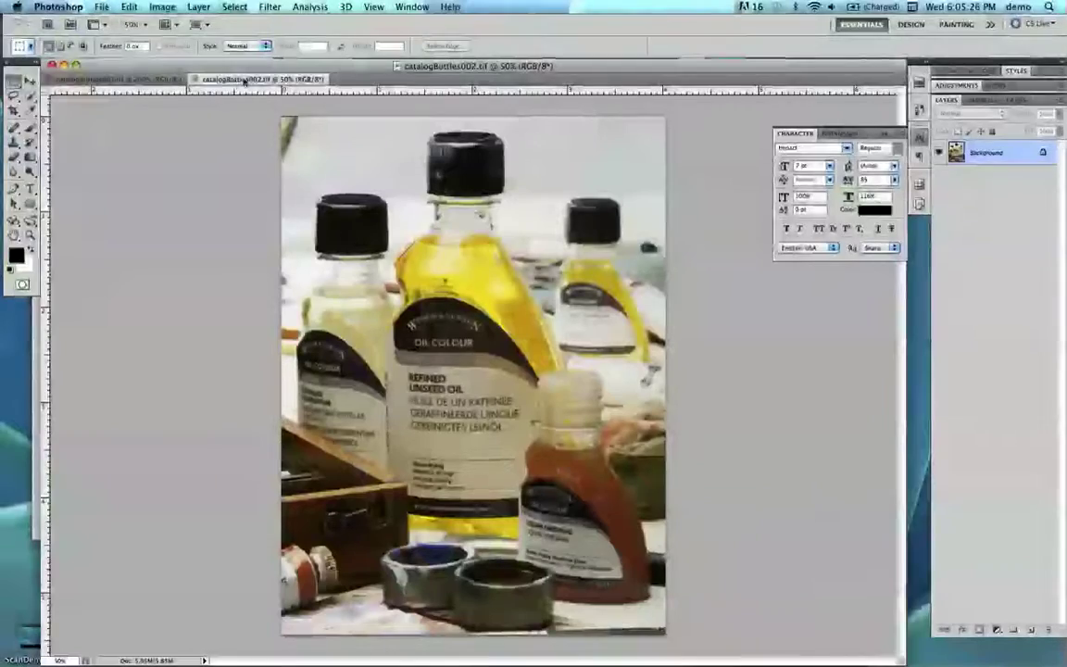
left_click(143, 79)
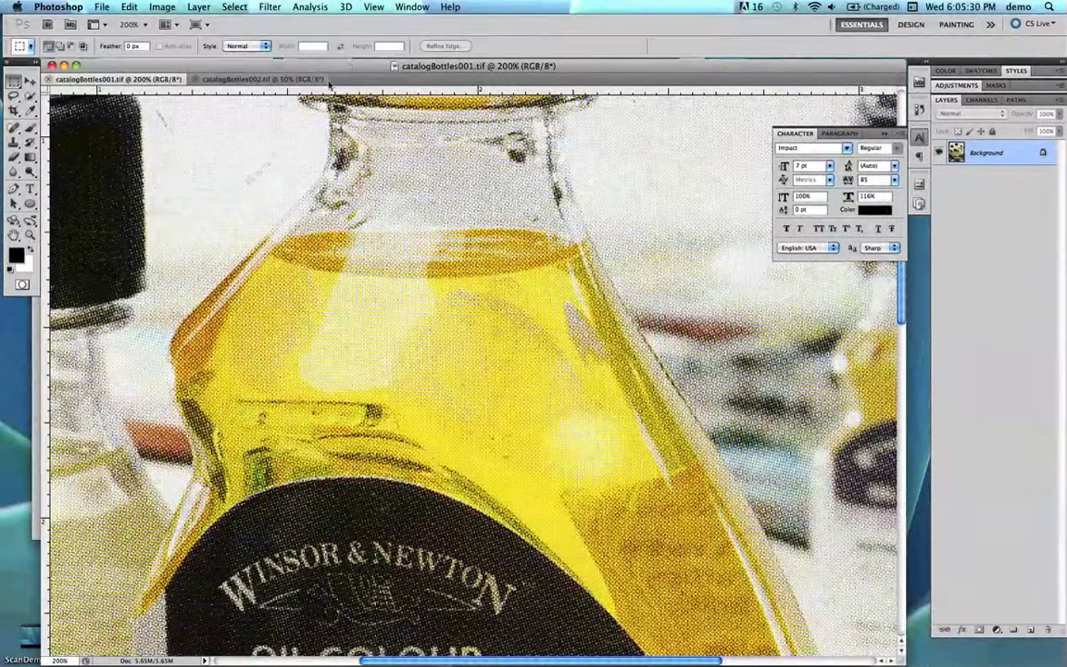
Apply Window > Arrange > Match All so both scans sit at 200% on the same area
left_click(401, 6)
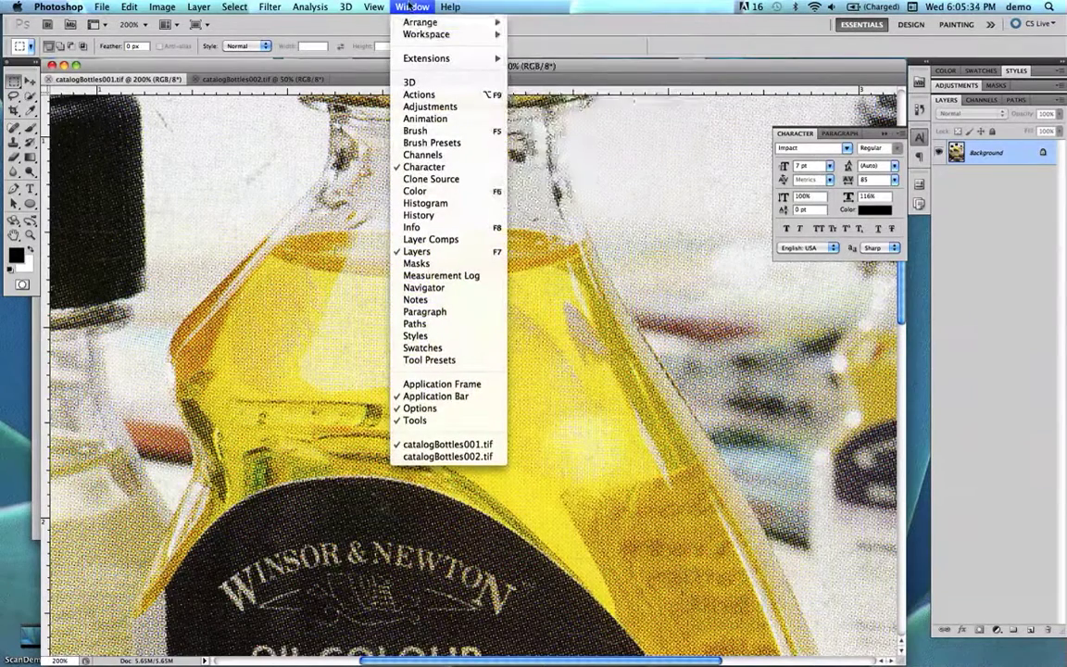
mouse_move(415, 26)
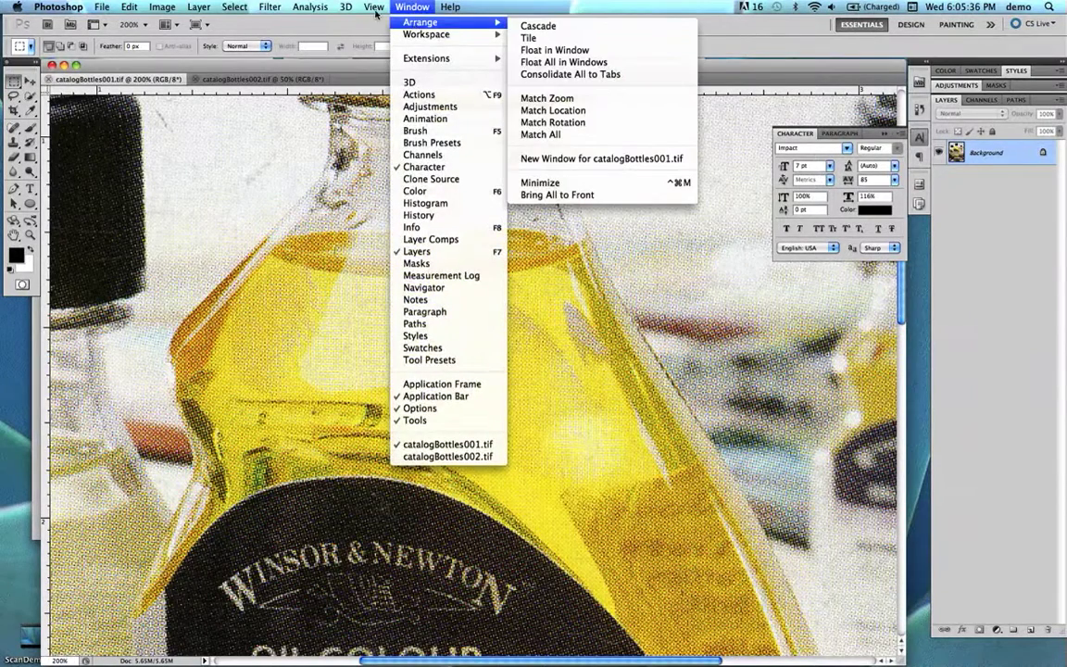
mouse_move(375, 7)
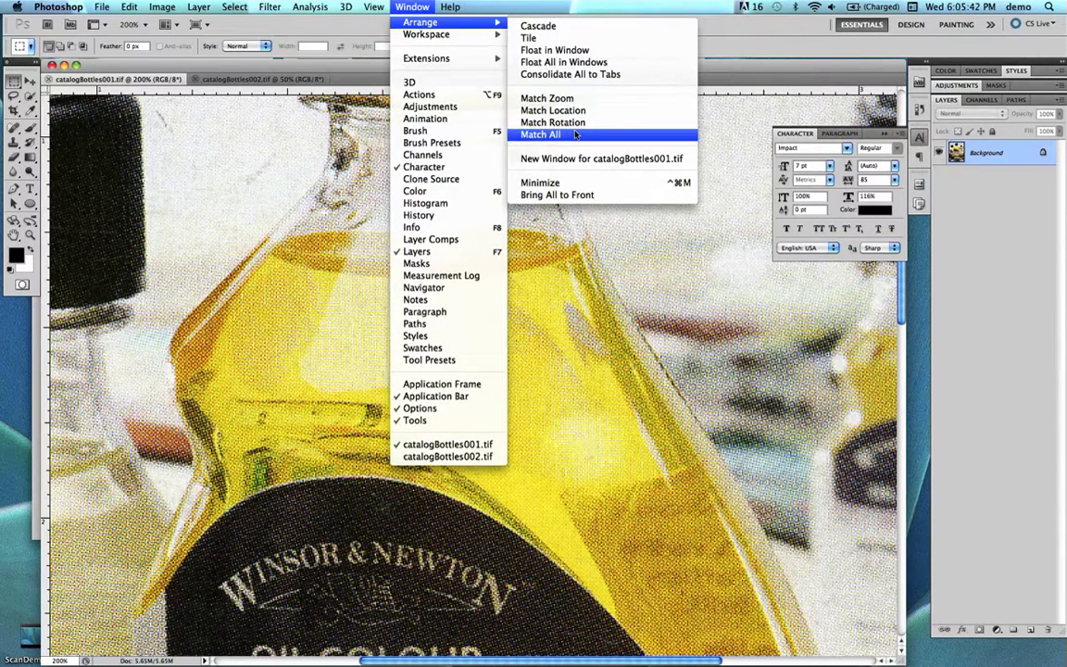
left_click(574, 134)
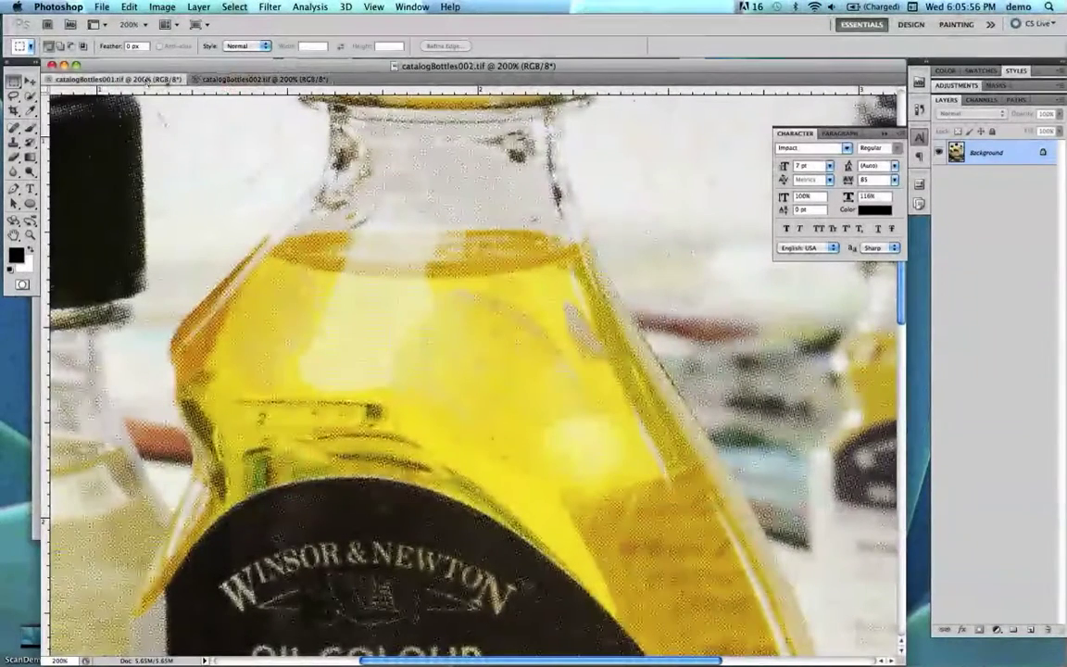
Toggle between catalogBottles001.tif and catalogBottles002.tif, ending on the descreened 002 scan
left_click(261, 80)
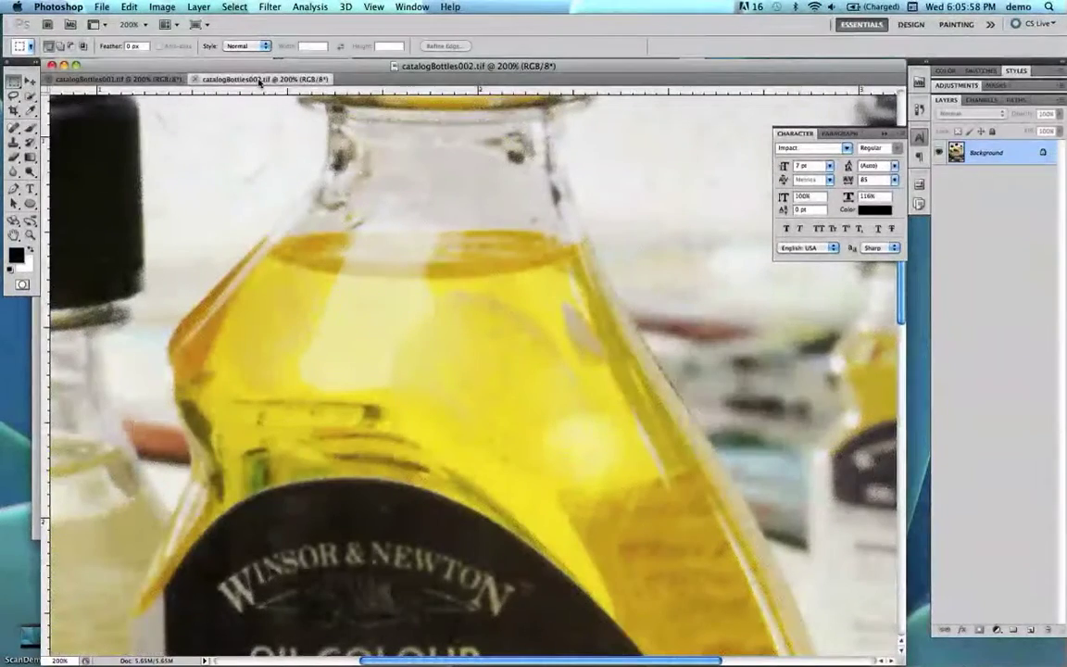
left_click(115, 80)
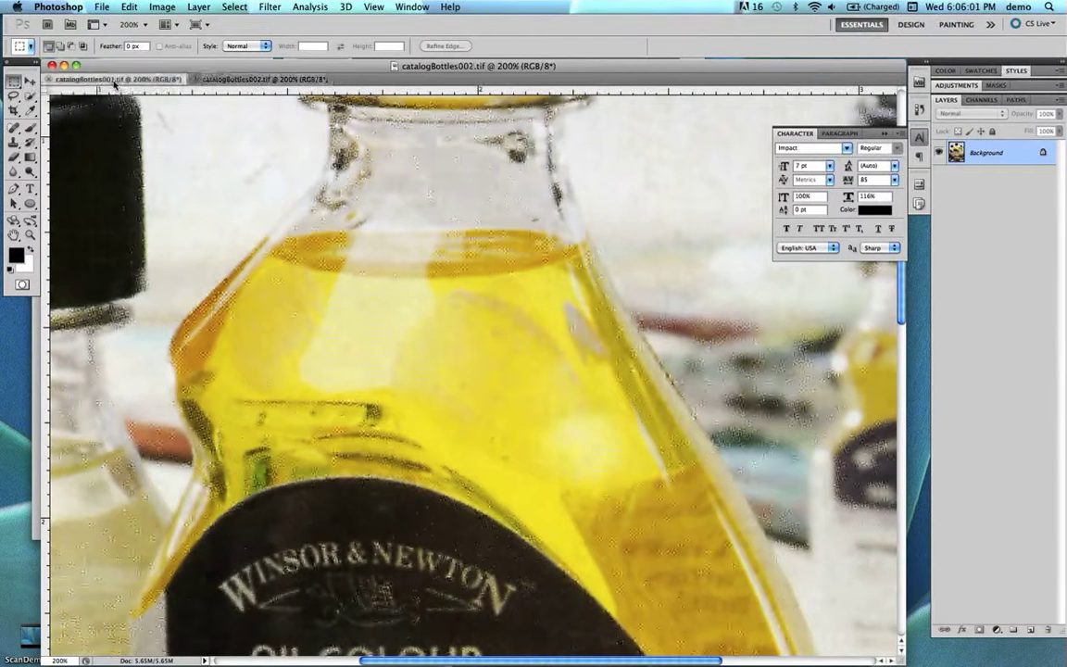
left_click(261, 80)
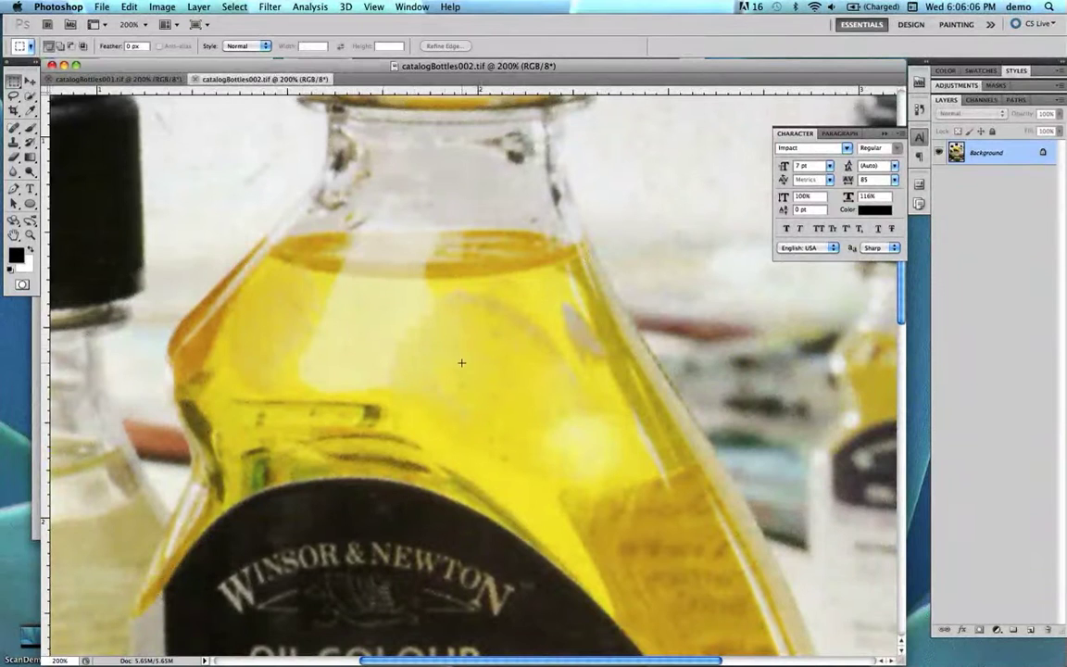
left_click(141, 80)
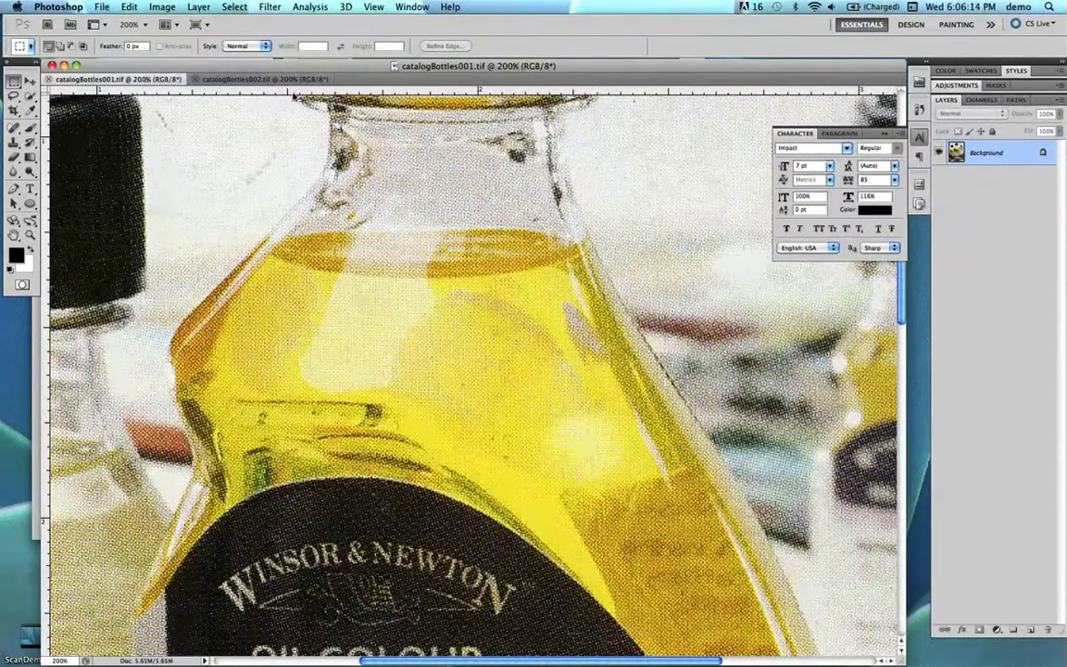
left_click(268, 80)
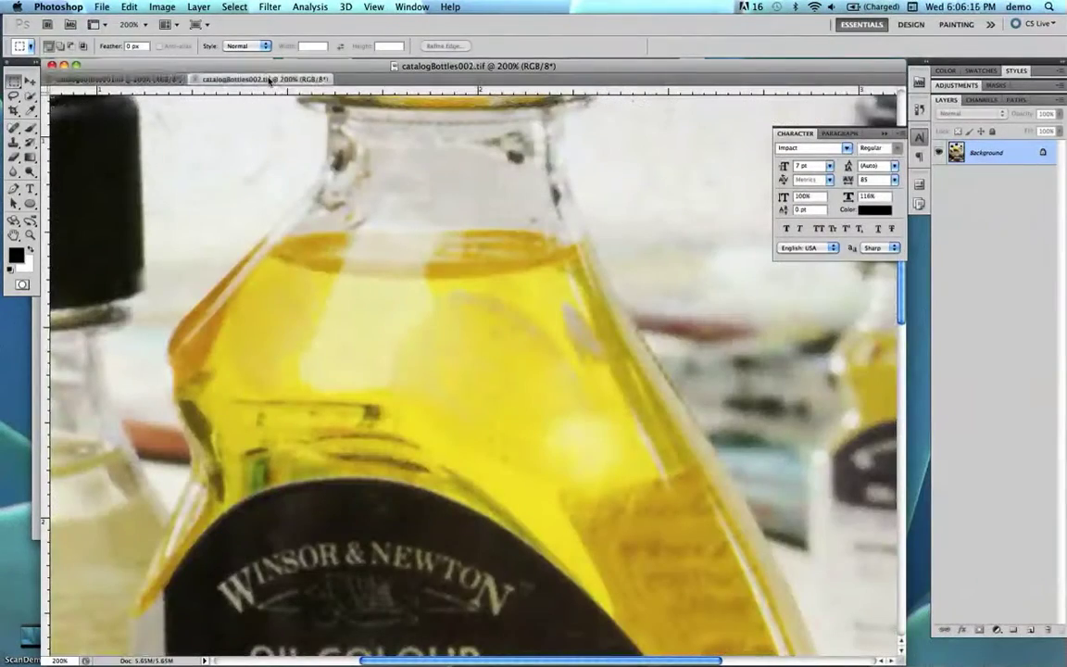